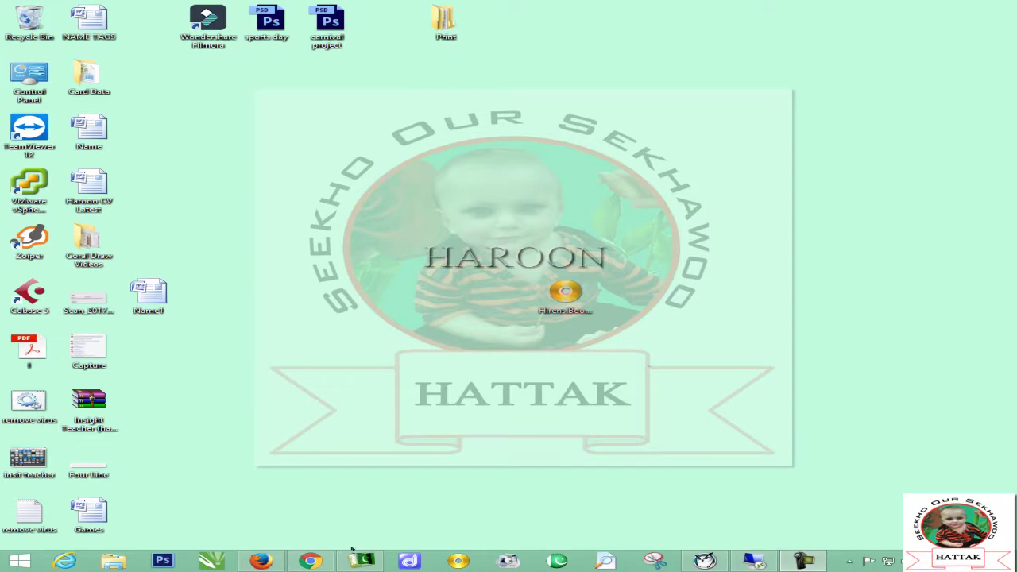
- Open the author's Blogspot site in Chrome and follow the MediaFire link in the Insight Teacher post
click(310, 561)
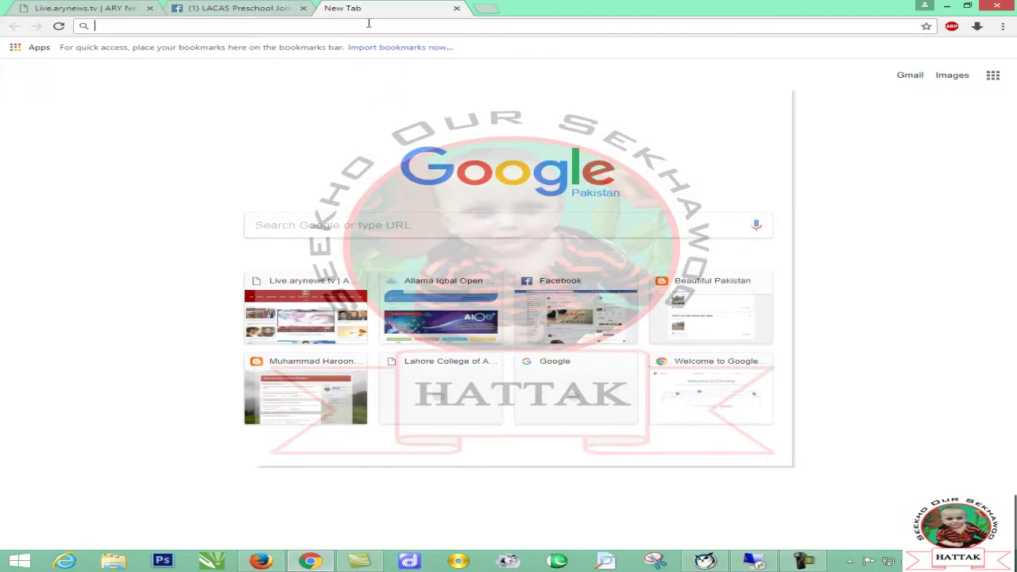
text(haroonkhattak.blogspot.com)
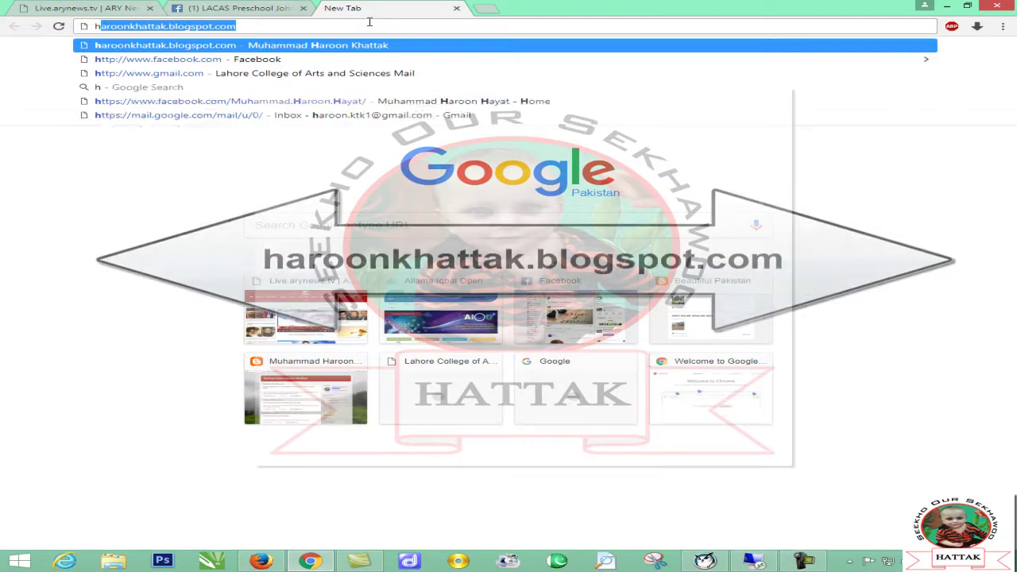
key(Right)
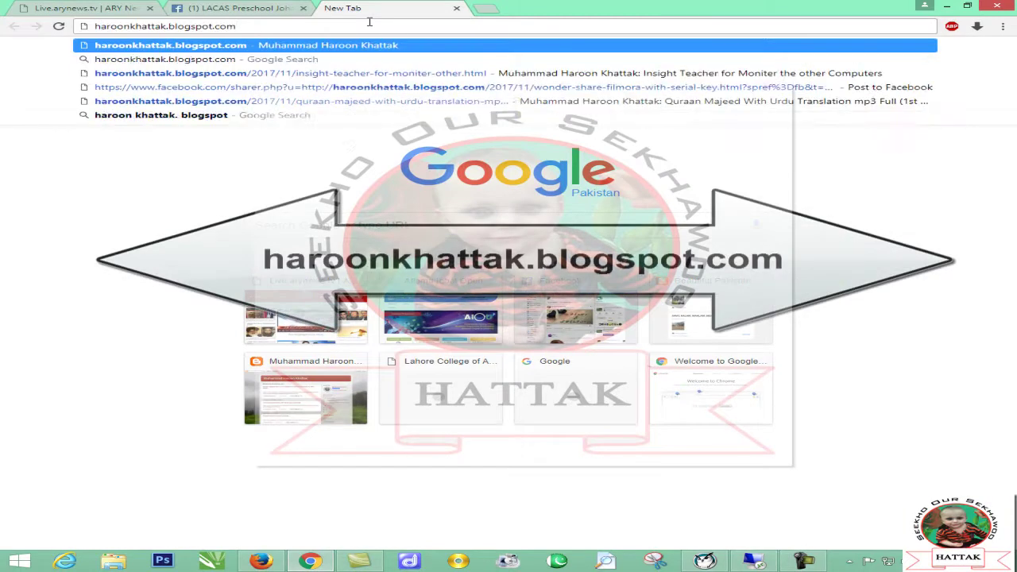
key(Return)
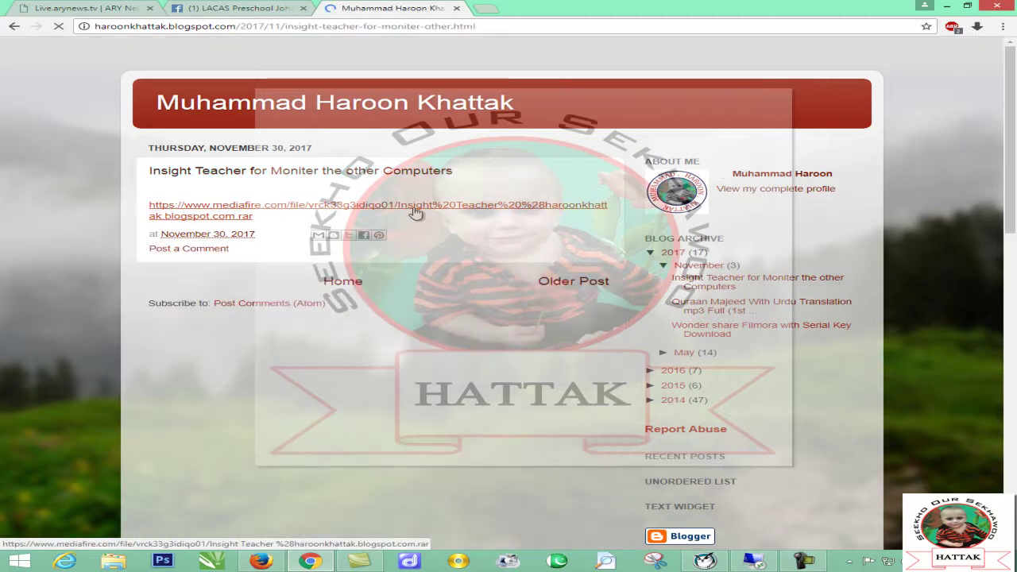
click(411, 208)
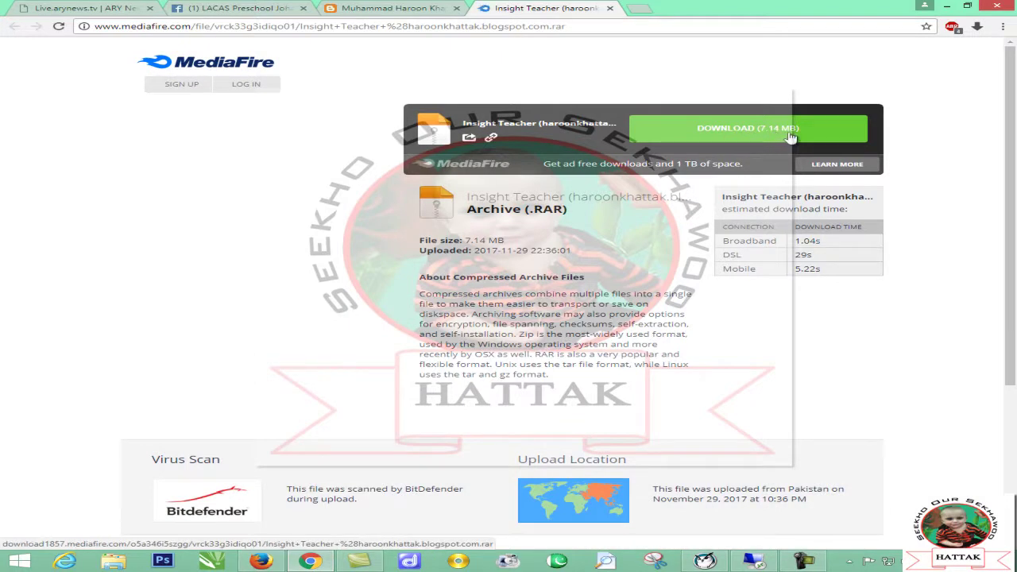
- Minimize the browser, set the Insight Teacher archive apart on an empty area of the desktop, and run Setup.exe from the folder inside it
click(944, 5)
drag(110, 414, 289, 302)
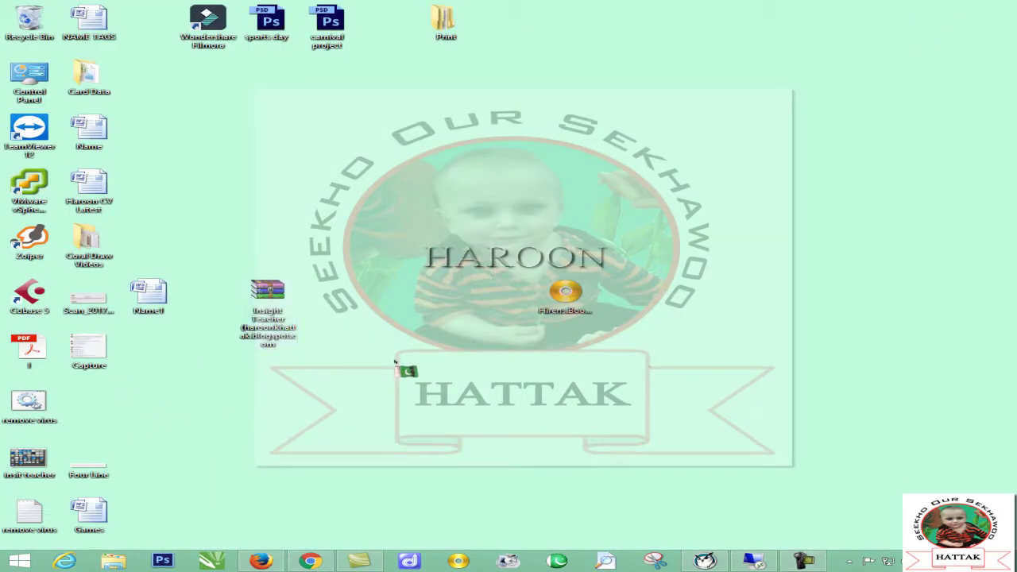
double_click(291, 307)
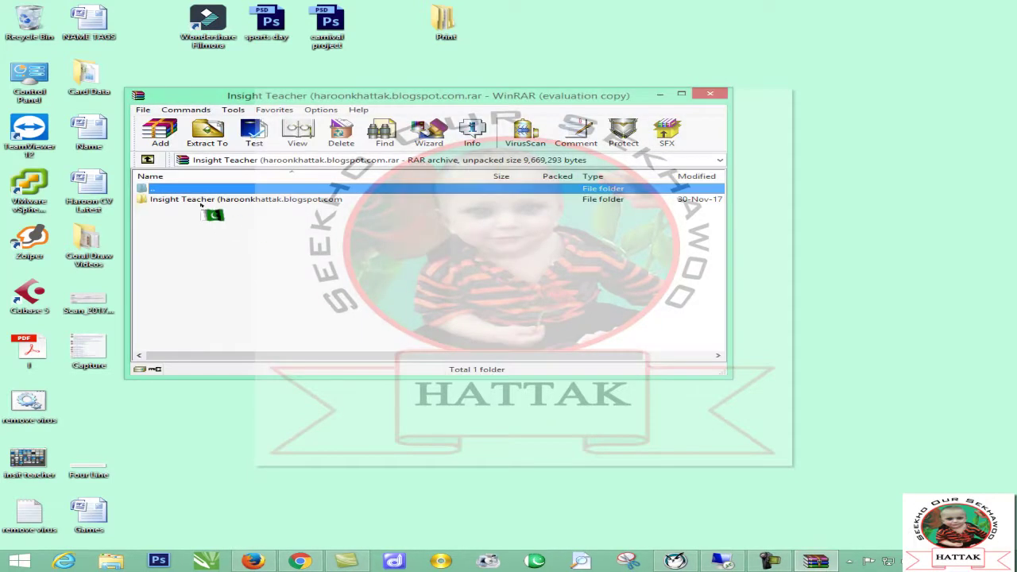
double_click(201, 205)
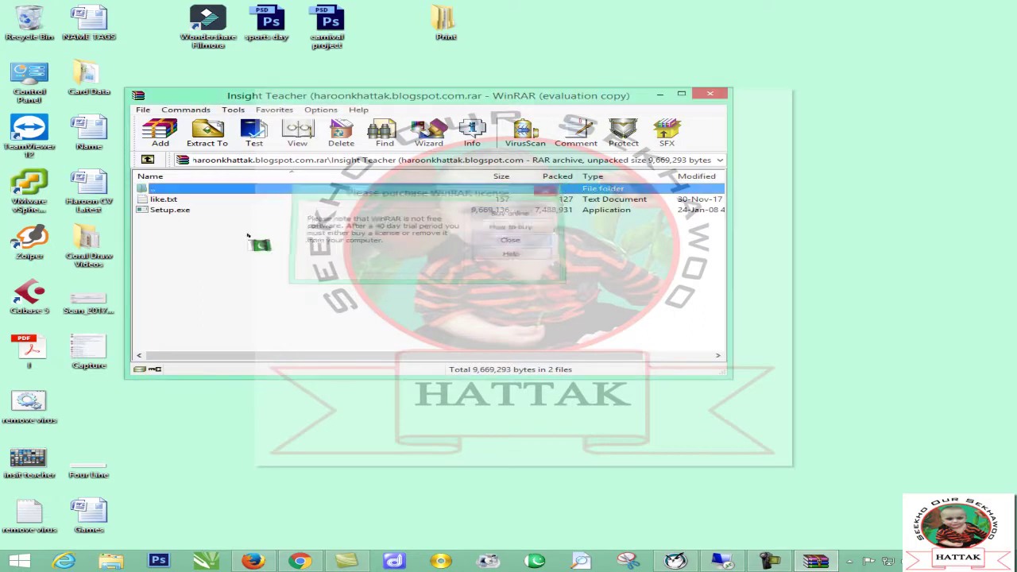
double_click(170, 210)
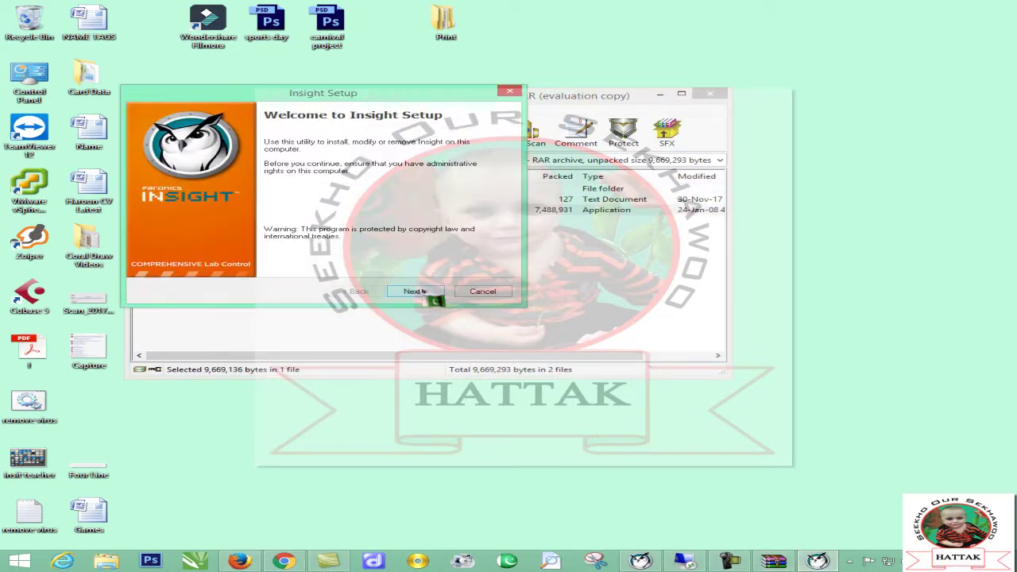
- Accept the license terms, choose the Insight Teacher install with teacher channel 9, and cancel the setup
click(424, 291)
click(295, 258)
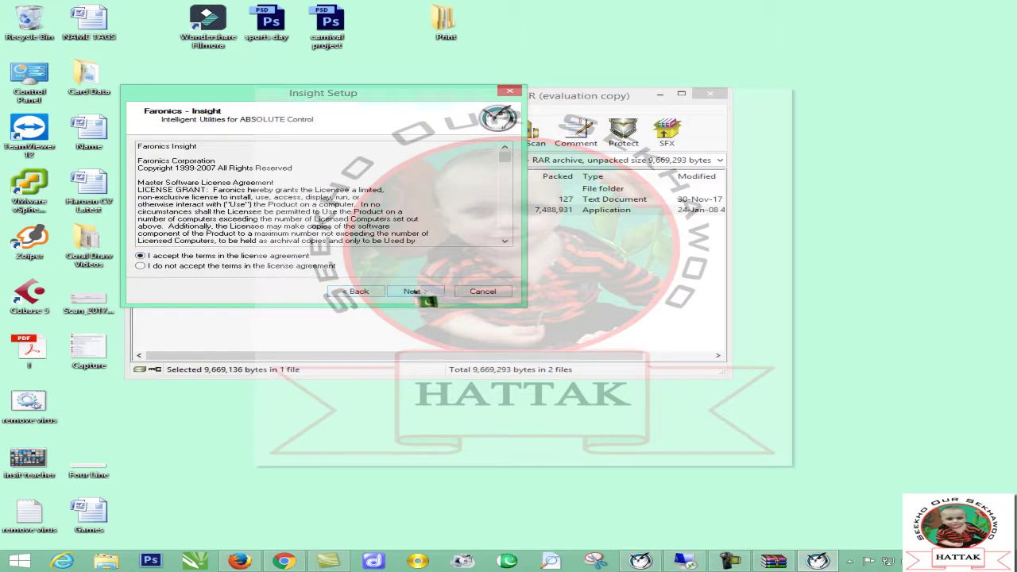
click(414, 291)
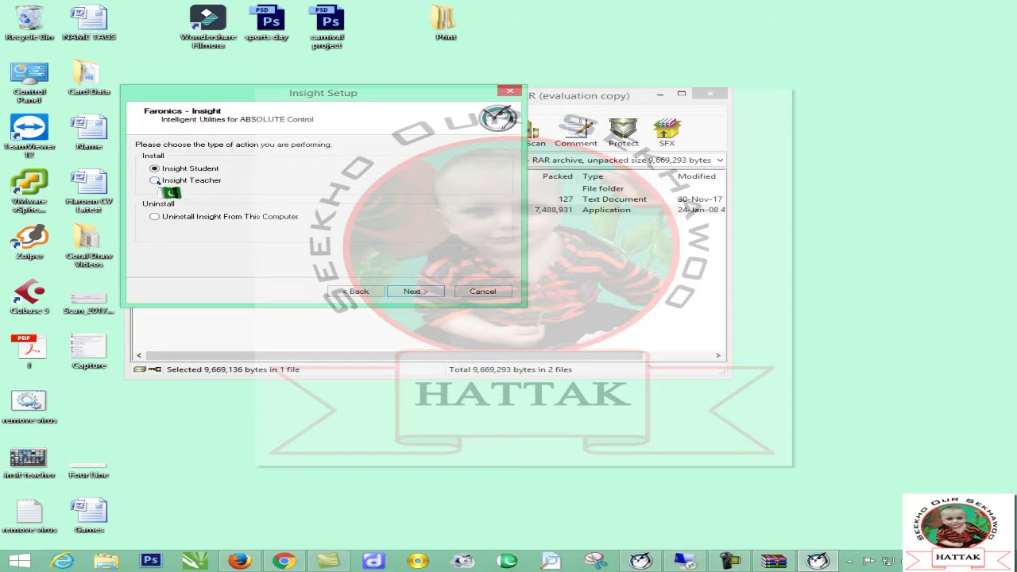
click(193, 182)
click(414, 291)
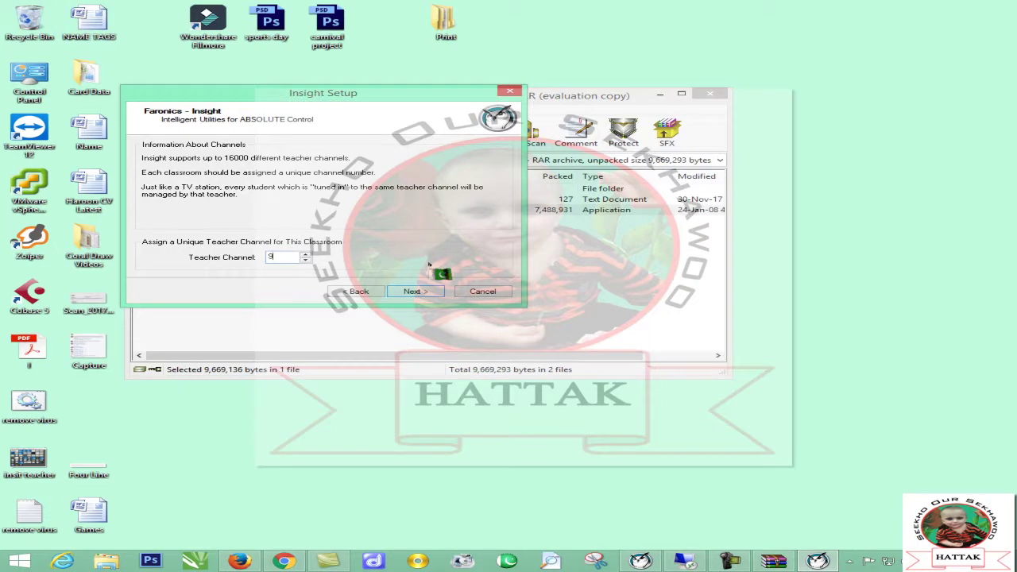
click(476, 292)
key(Escape)
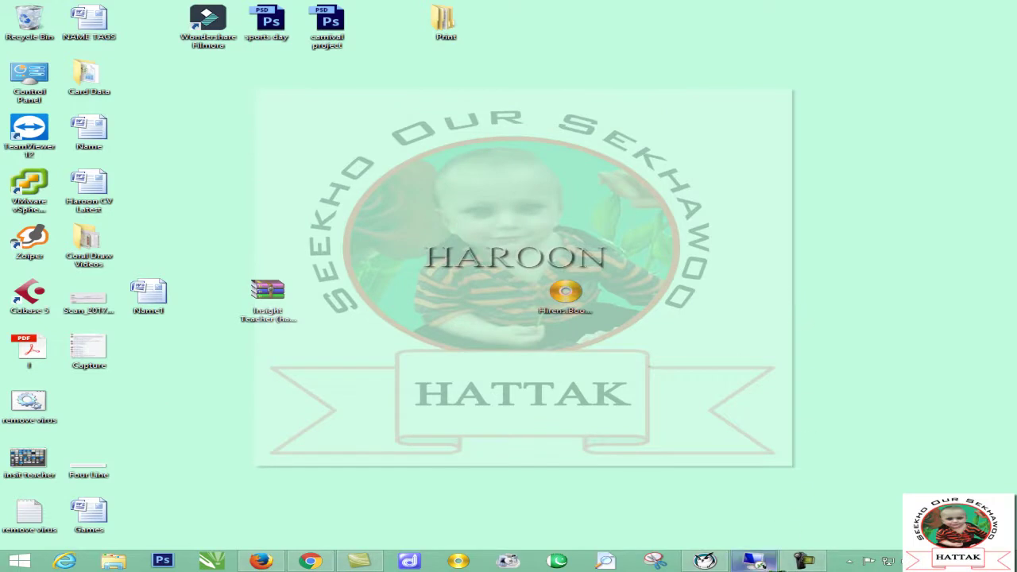
- Switch to the remote desktop session at 1.10.10.48 and run Setup from the Insight Teacher 7.0.2.9 folder, allowing it to make changes
click(760, 564)
right_click(384, 244)
click(445, 281)
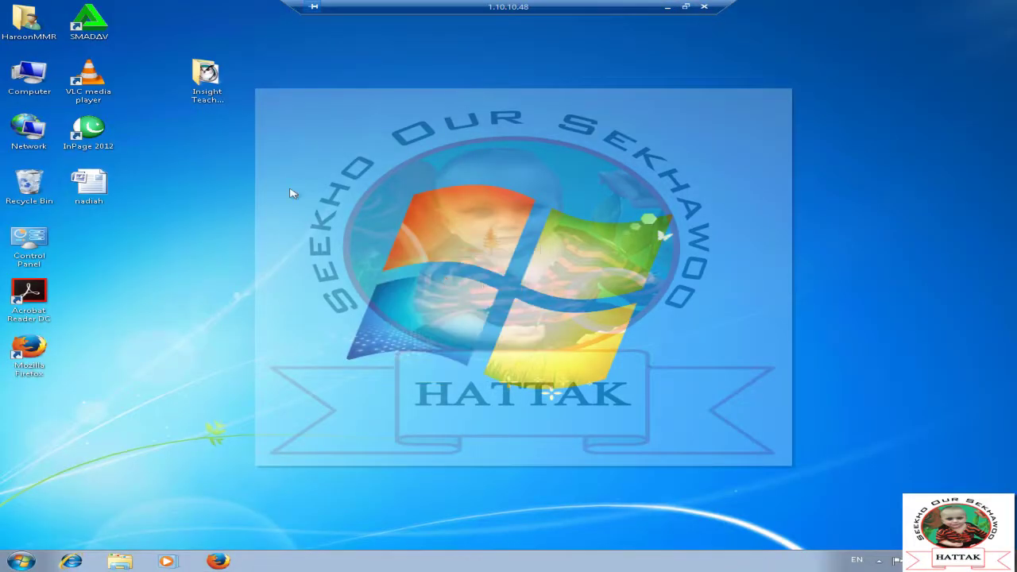
double_click(208, 96)
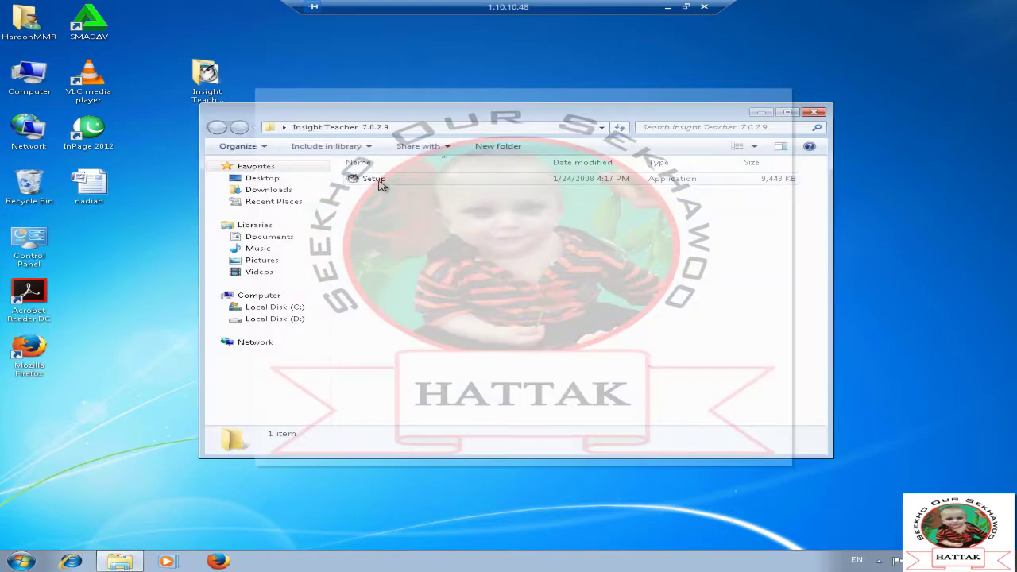
double_click(374, 179)
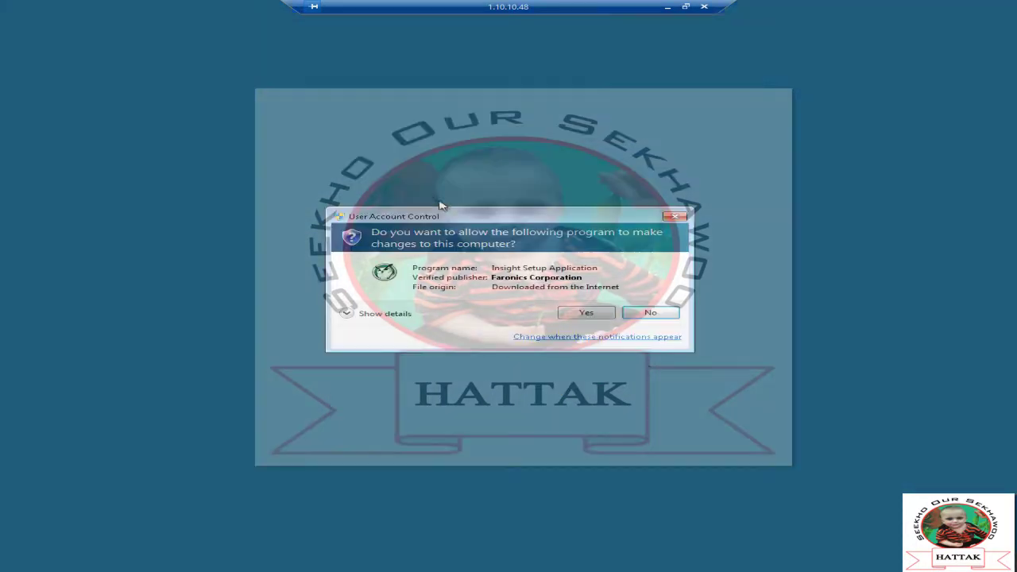
click(580, 313)
- Accept the license terms and install Insight Student with teacher channel 9 on the remote computer, finishing the setup
click(430, 301)
click(246, 266)
click(419, 306)
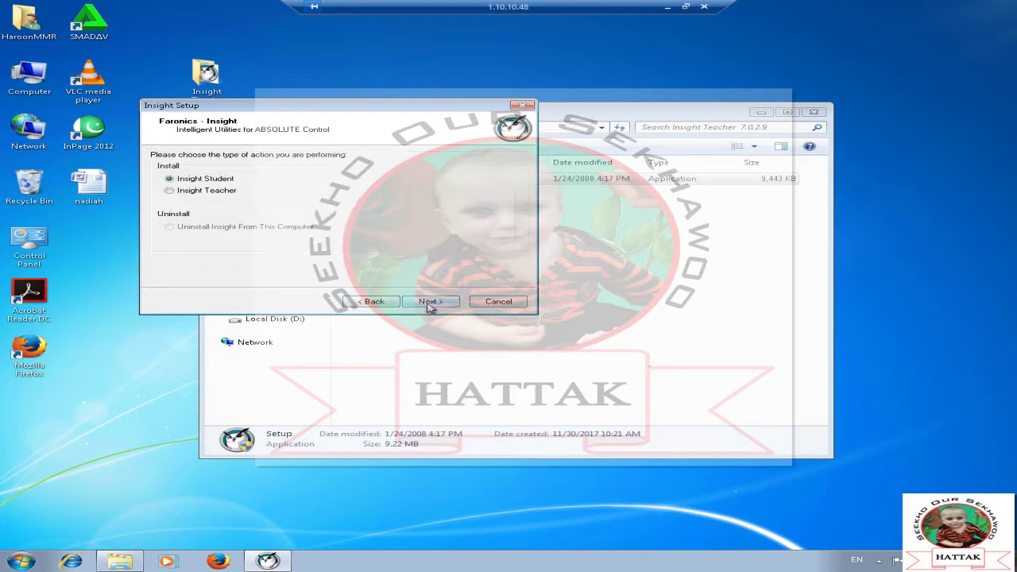
click(222, 190)
click(427, 301)
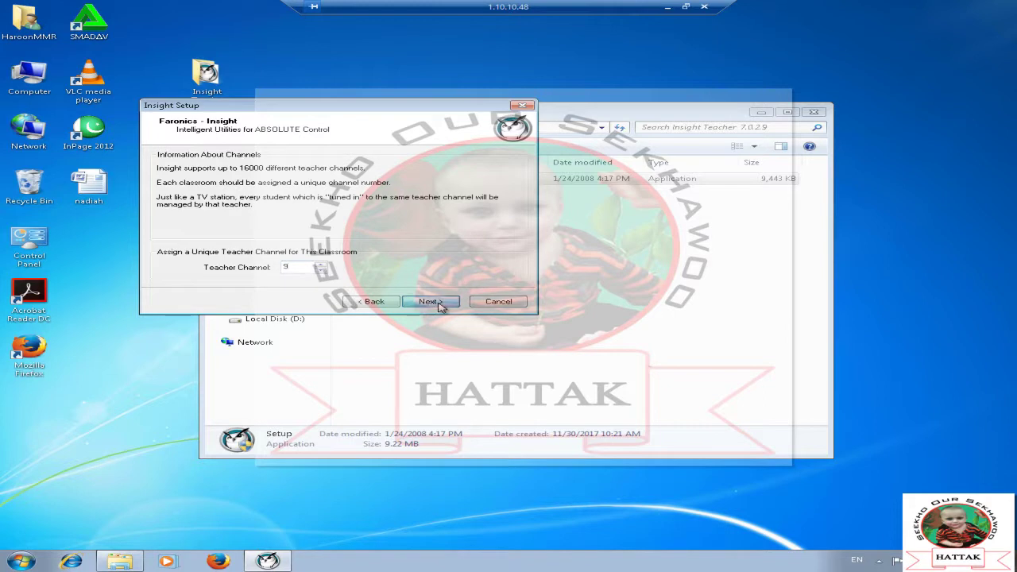
click(429, 301)
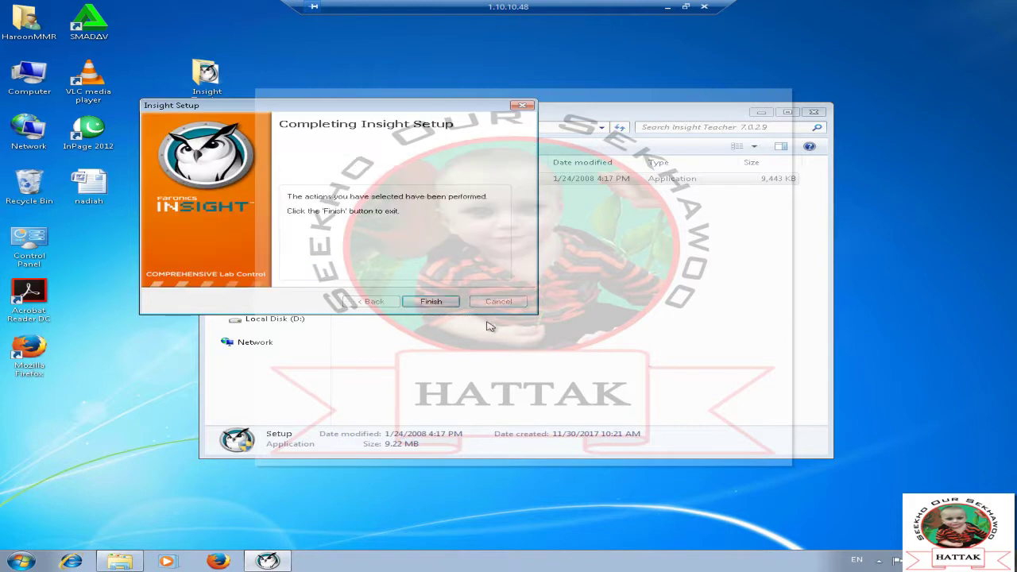
click(456, 302)
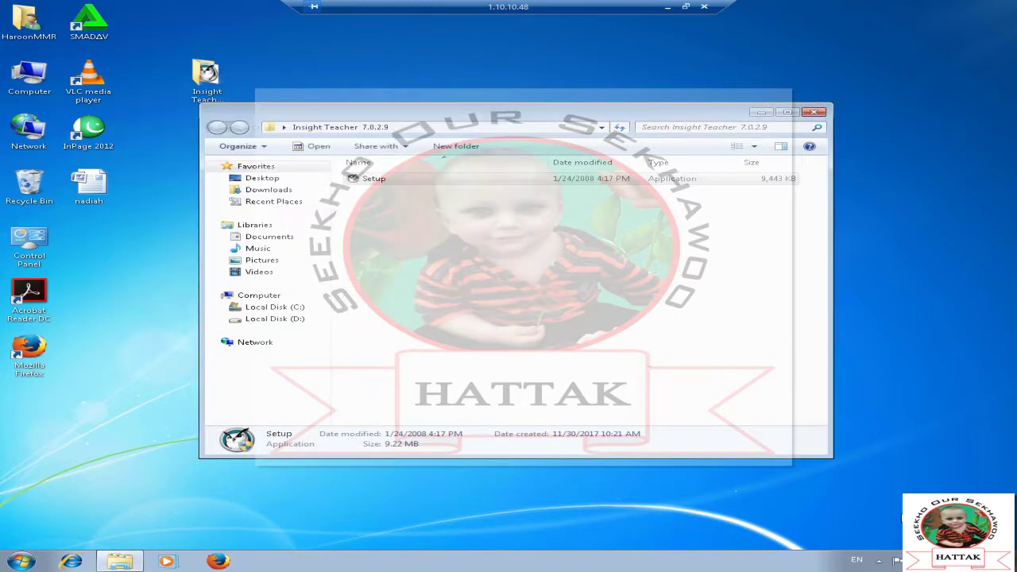
- Check the remote computer's hidden notification icons, and minimize the setup folder and the remote session
click(879, 563)
click(923, 330)
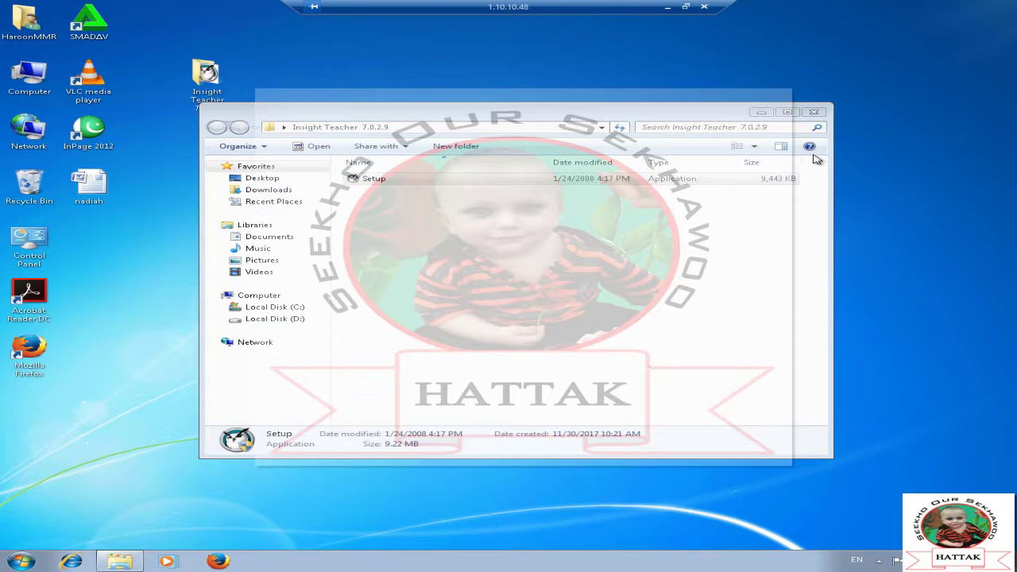
click(763, 116)
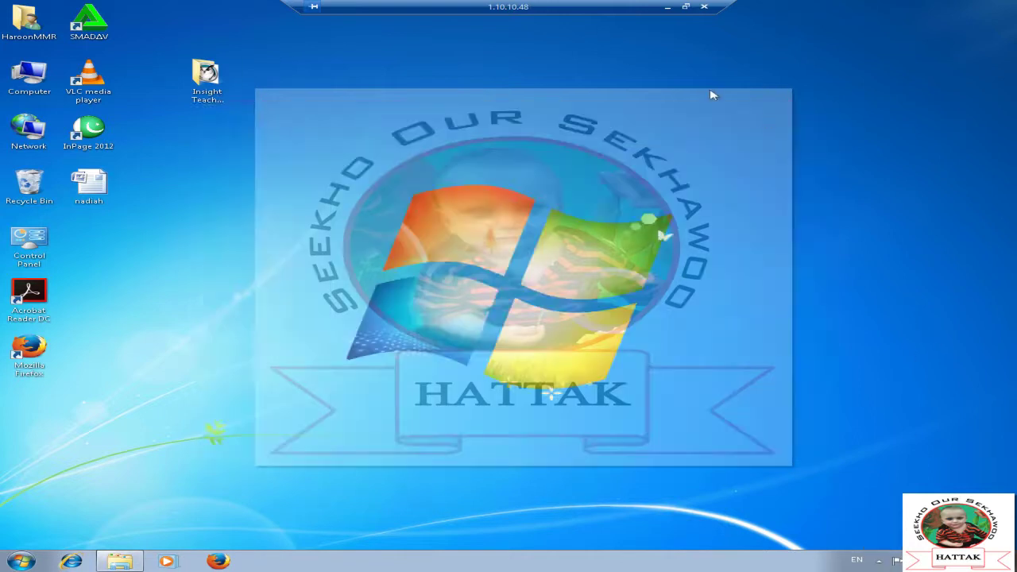
click(667, 6)
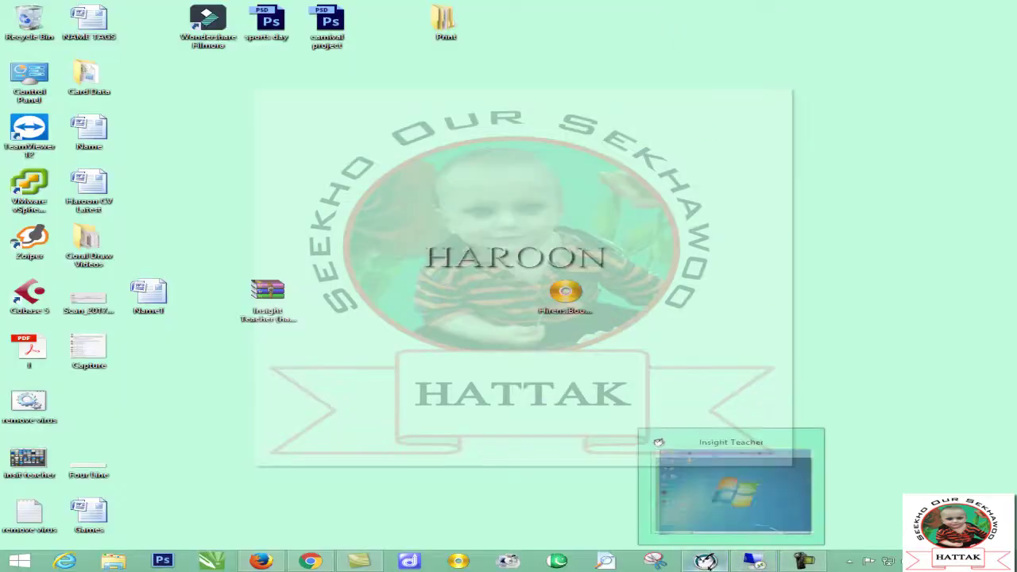
- Switch to Insight Teacher and look over the thumbnail size and view options for the student screens
click(705, 562)
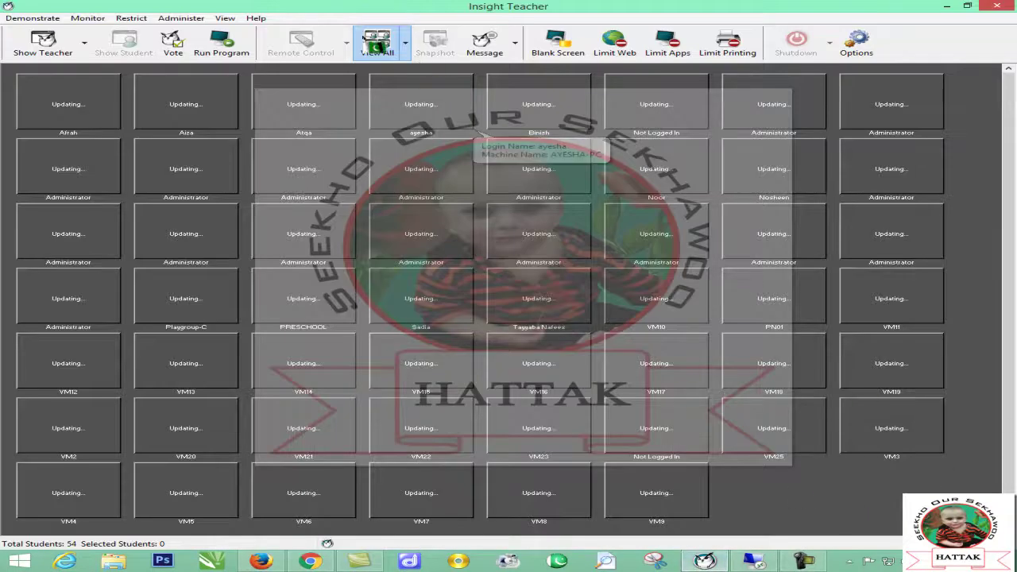
click(405, 46)
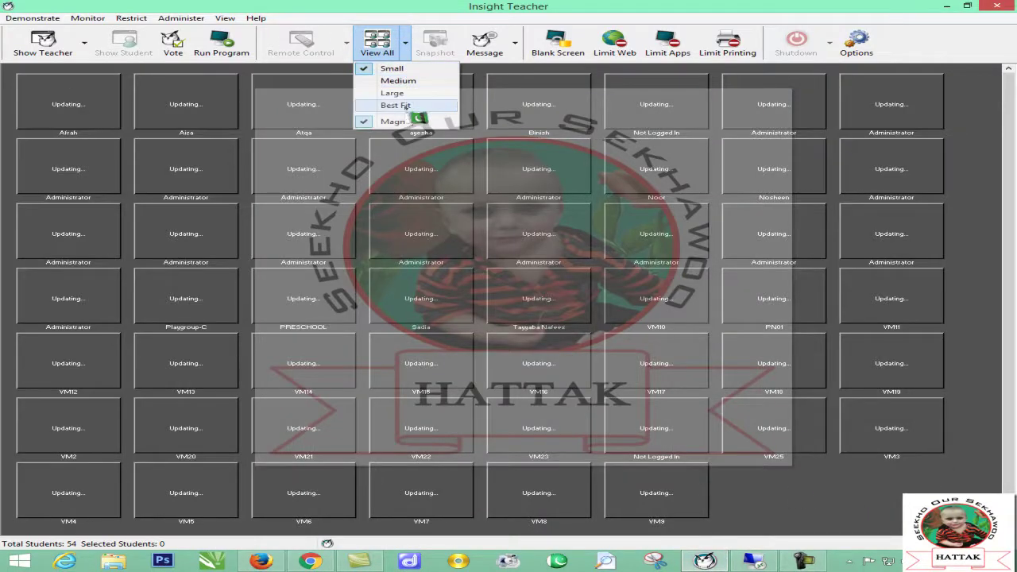
click(225, 17)
click(260, 92)
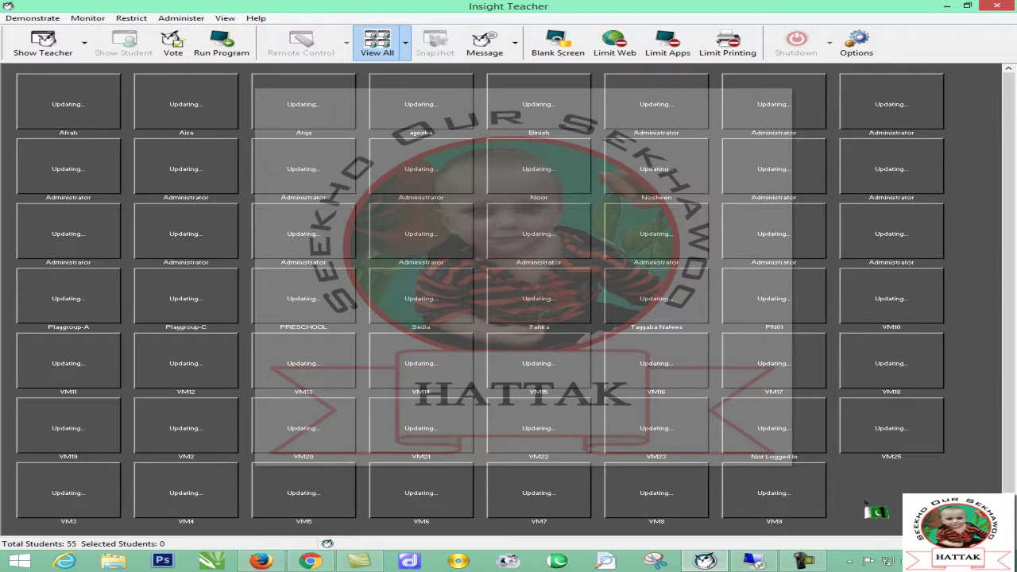
- Start remote control of the student computer that was just set up and log in with the account password
click(474, 130)
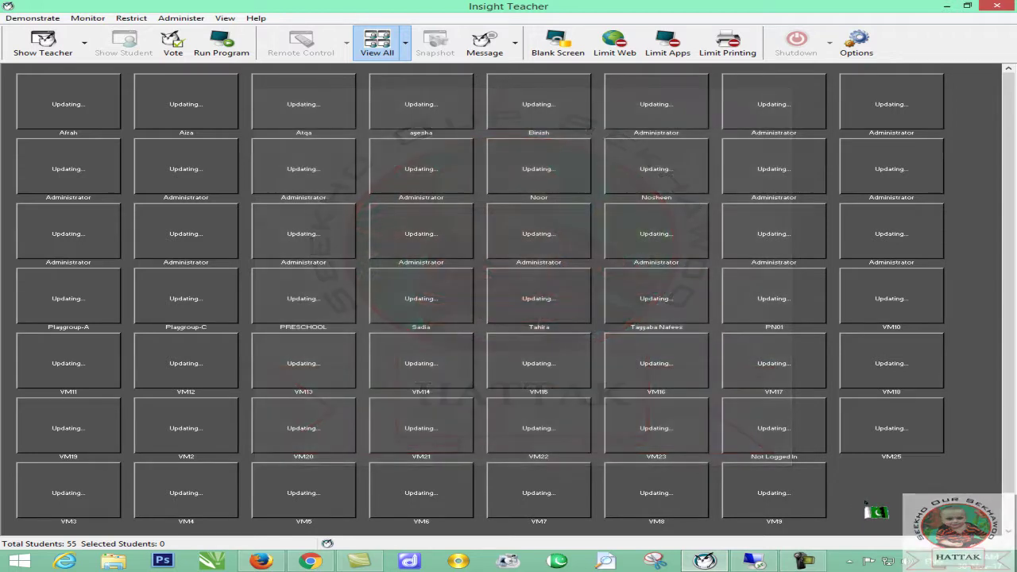
click(318, 55)
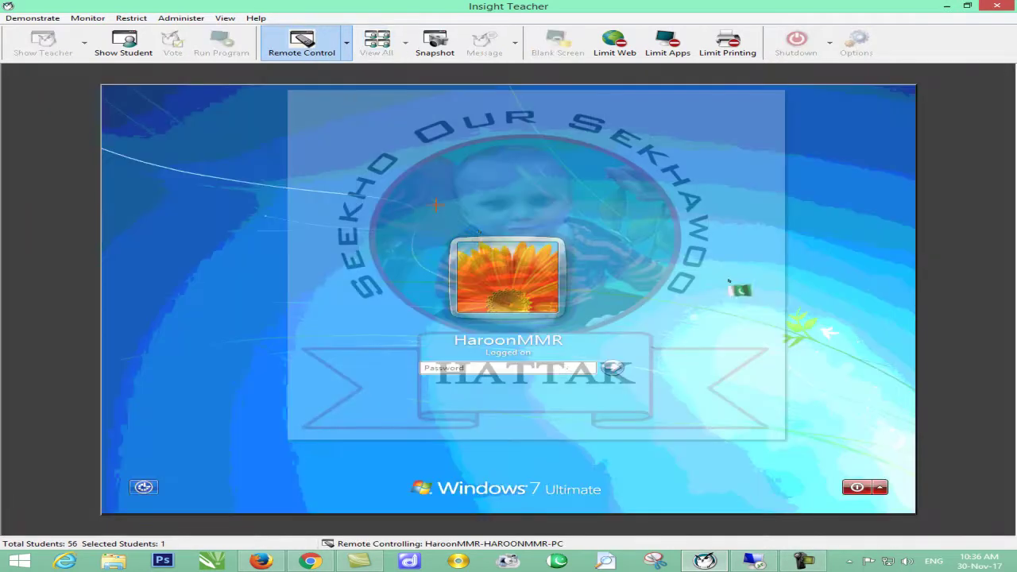
click(532, 369)
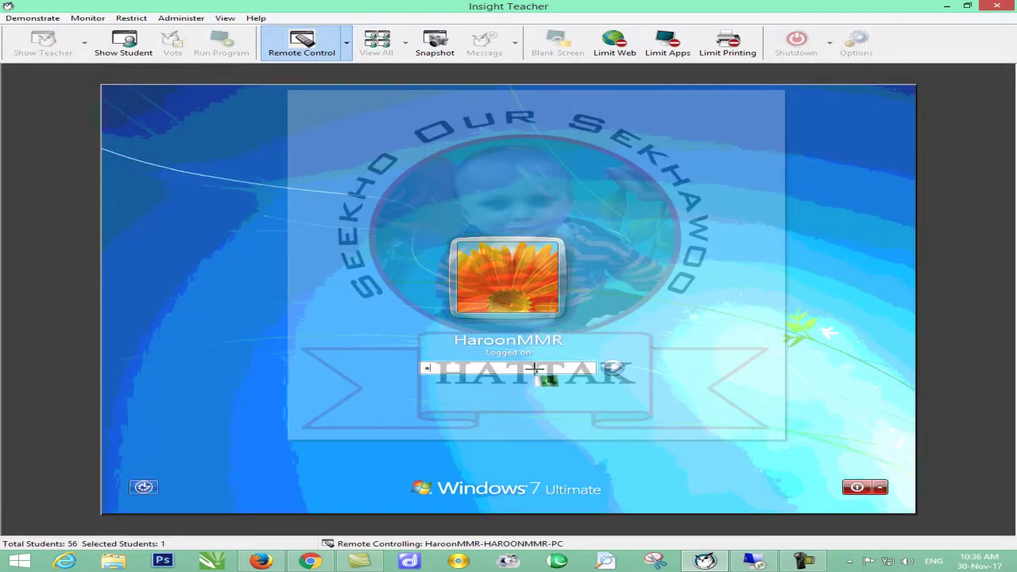
key(Return)
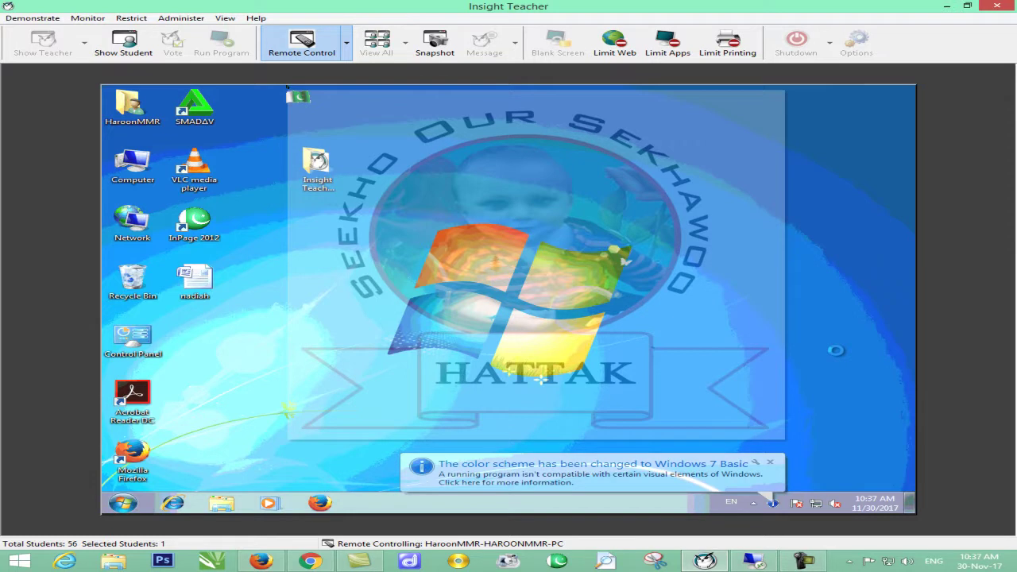
- End the remote control session and minimize Insight Teacher
key(Escape)
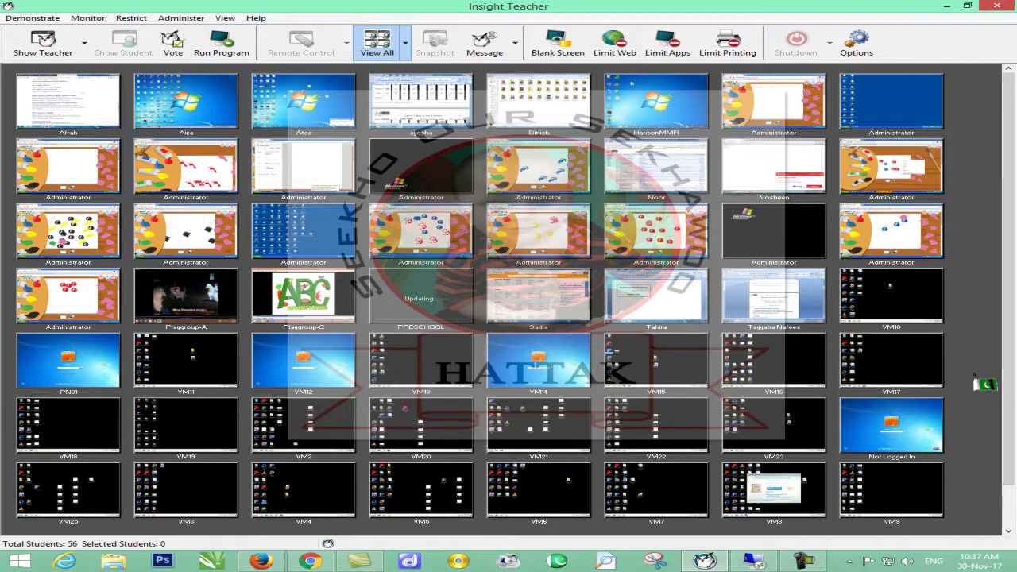
click(946, 6)
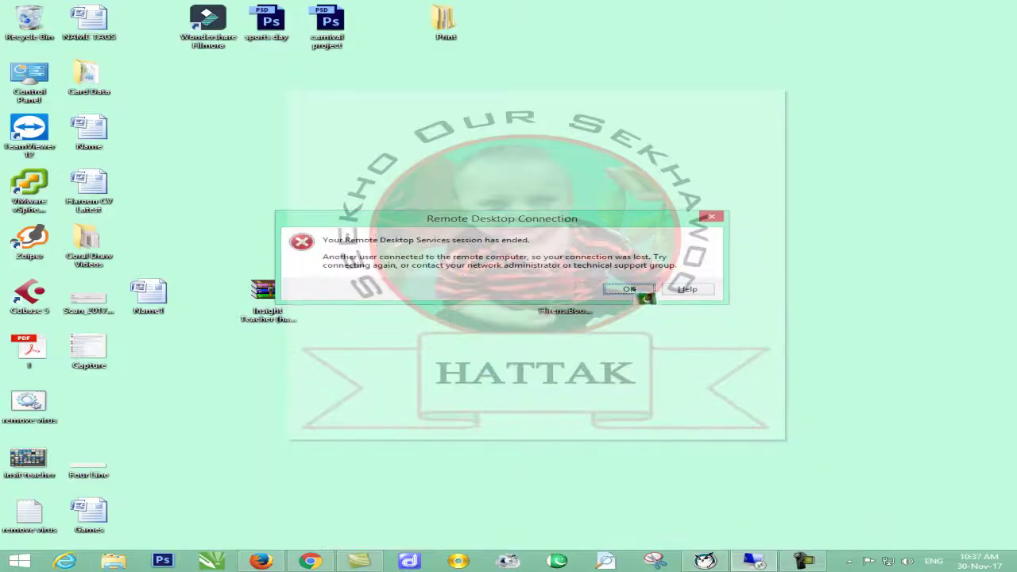
- Dismiss the ended-session notice and close Remote Desktop Connection
click(634, 291)
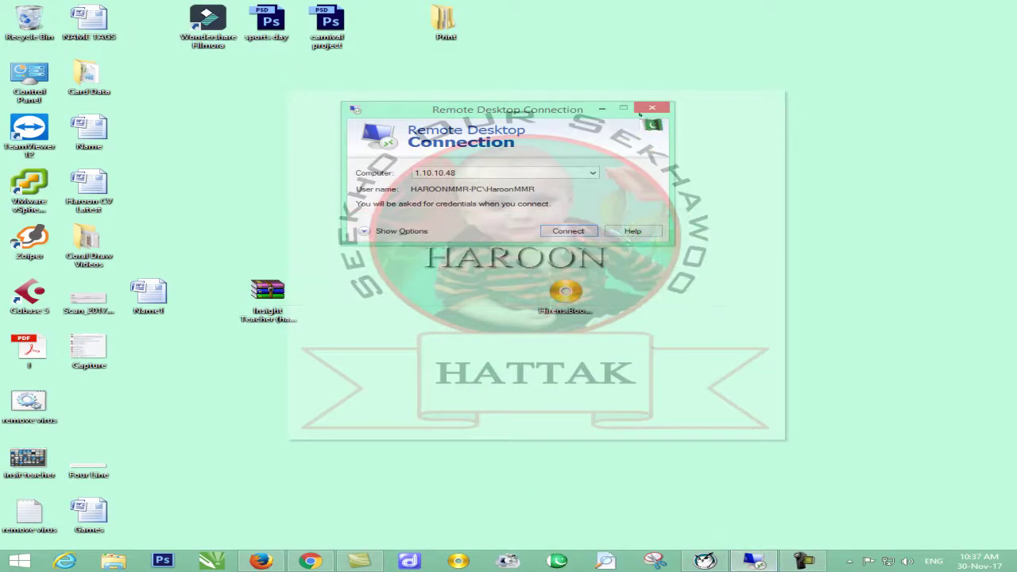
key(Escape)
click(754, 561)
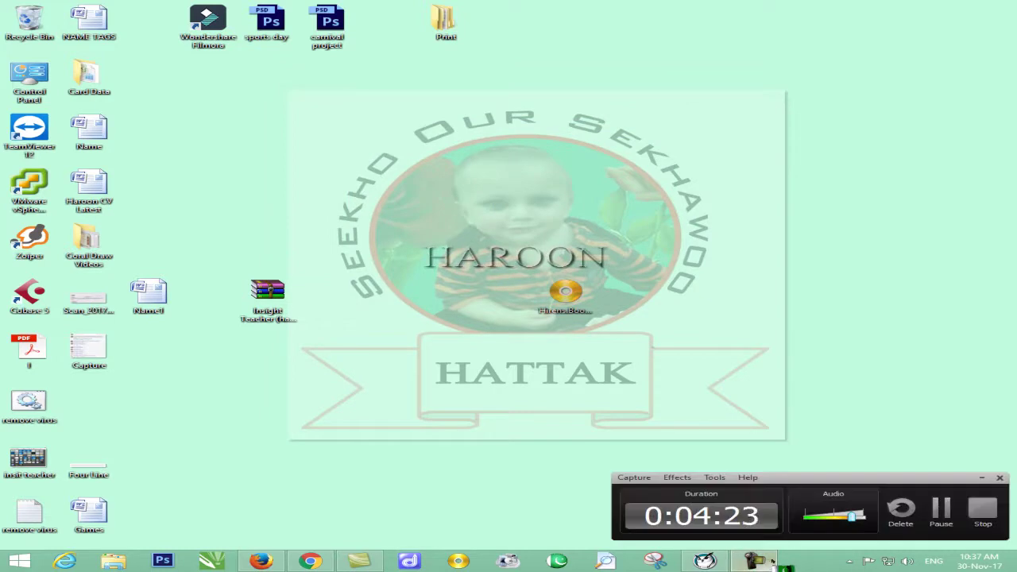